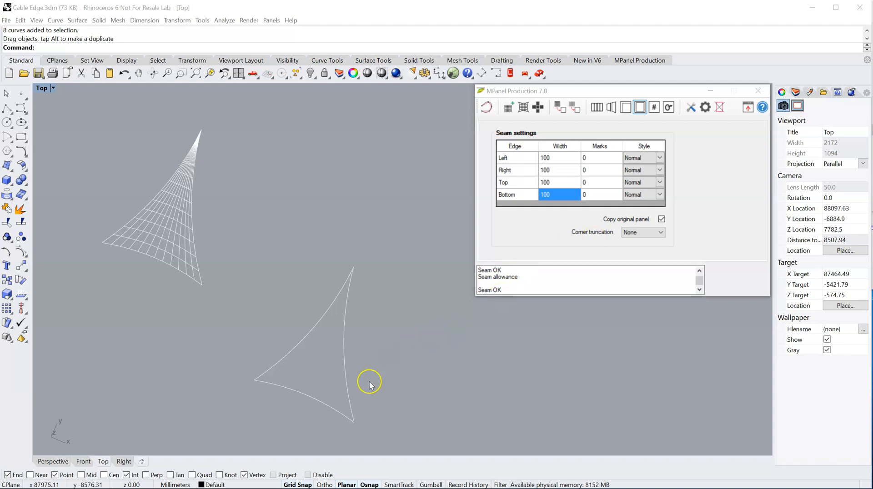
# - Try a 100 mm seam allowance without corner truncation on the plain triangular panel, and undo it
pyautogui.scroll(2, 366, 400)
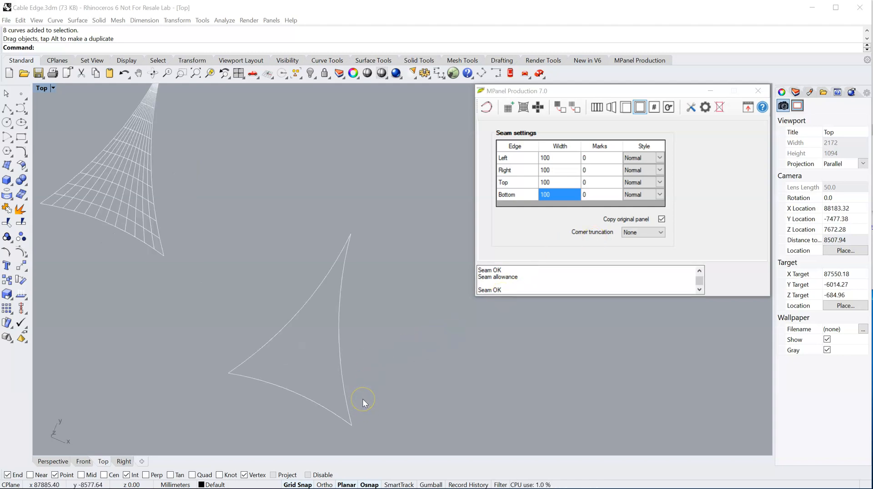
pyautogui.scroll(2, 362, 399)
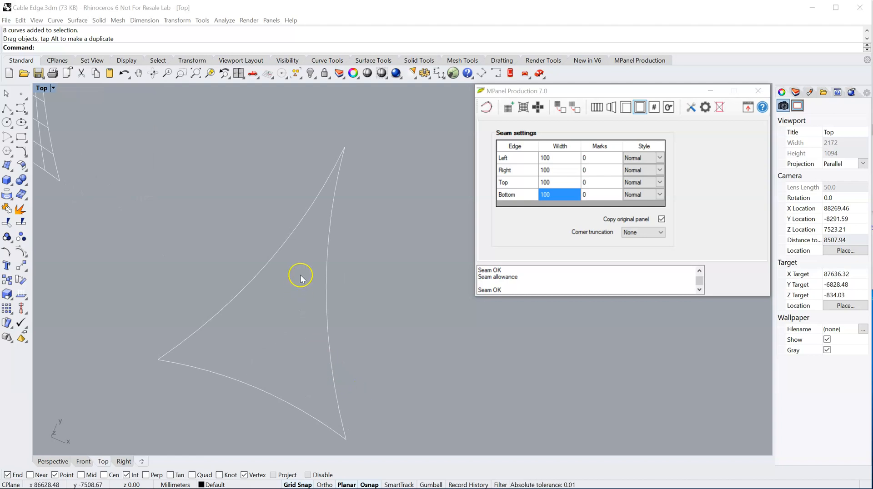
pyautogui.scroll(1, 350, 142)
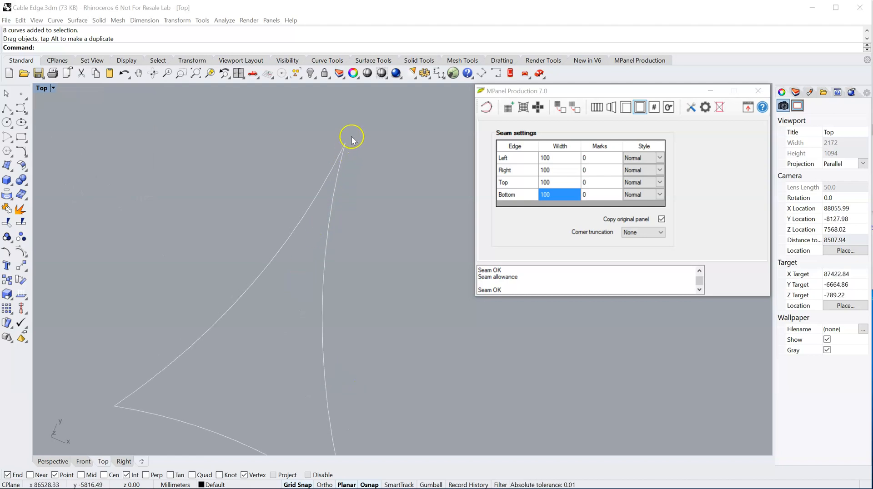
pyautogui.scroll(-3, 345, 146)
pyautogui.moveTo(357, 326); pyautogui.dragTo(269, 214)
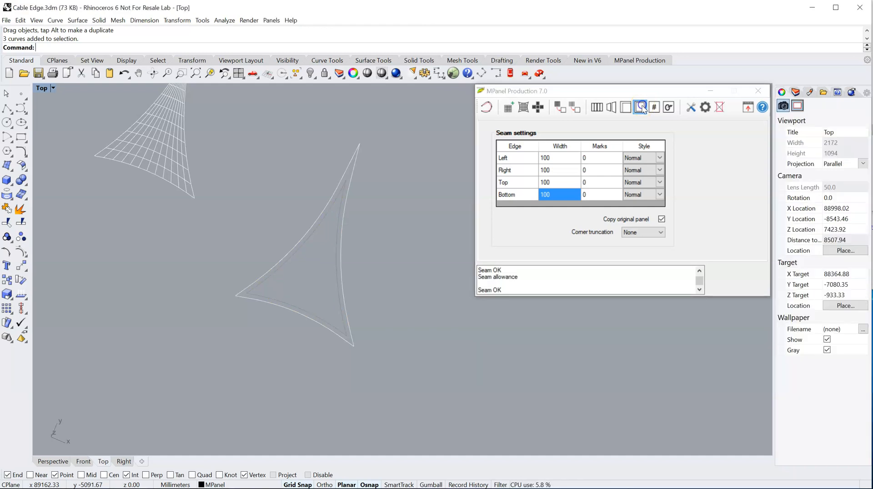
pyautogui.scroll(4, 344, 178)
pyautogui.scroll(2, 344, 177)
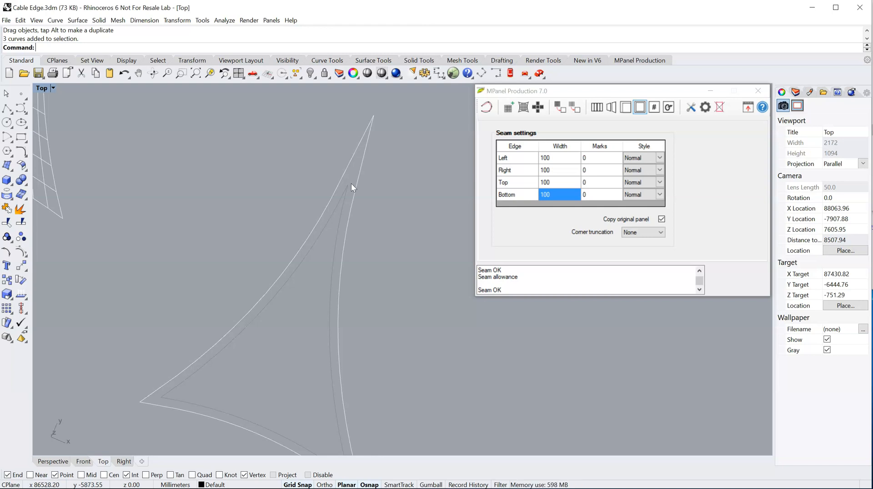
pyautogui.scroll(-1, 351, 184)
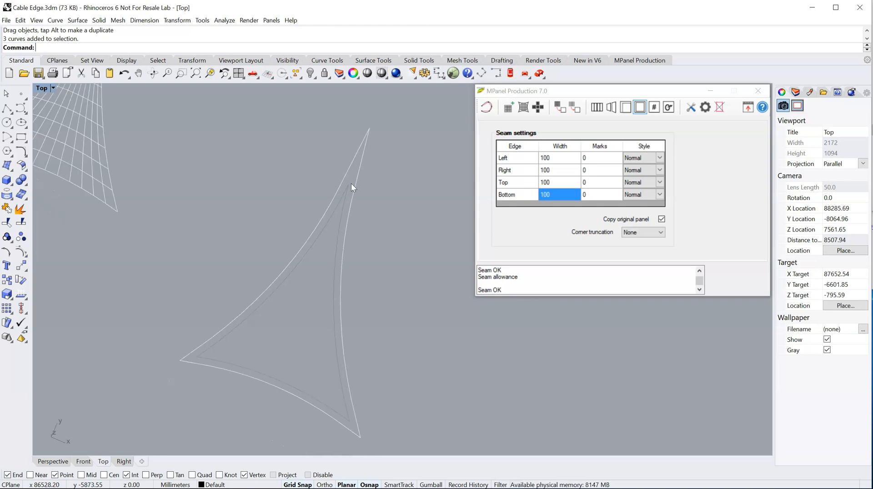
pyautogui.scroll(-2, 350, 180)
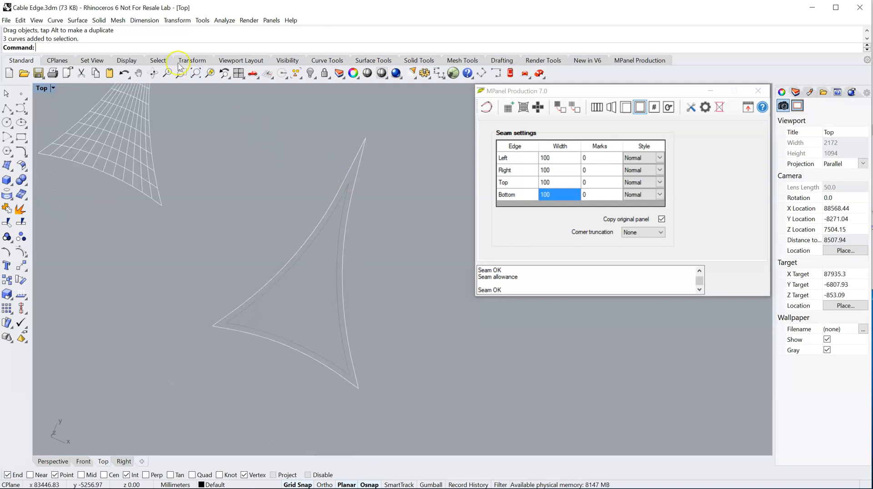
pyautogui.click(125, 74)
pyautogui.click(125, 73)
# - Add a 100 mm seam allowance with Simple corner truncation to the plain triangular panel
pyautogui.click(642, 233)
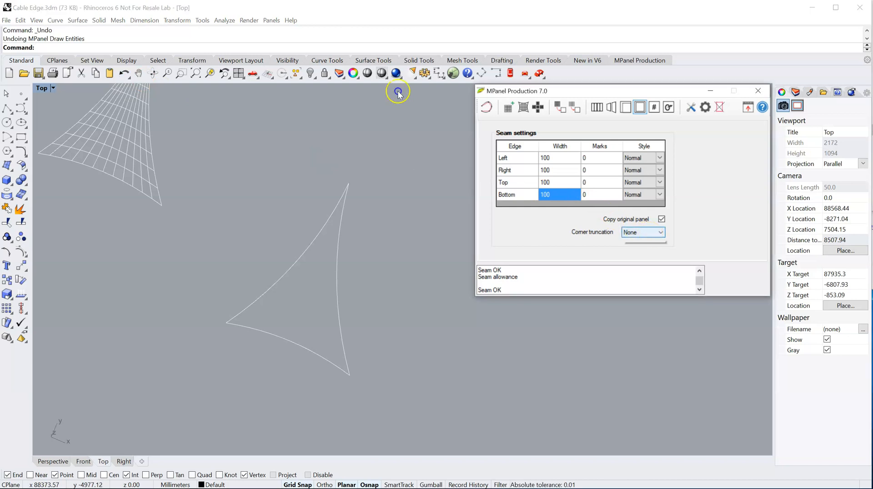
pyautogui.click(646, 233)
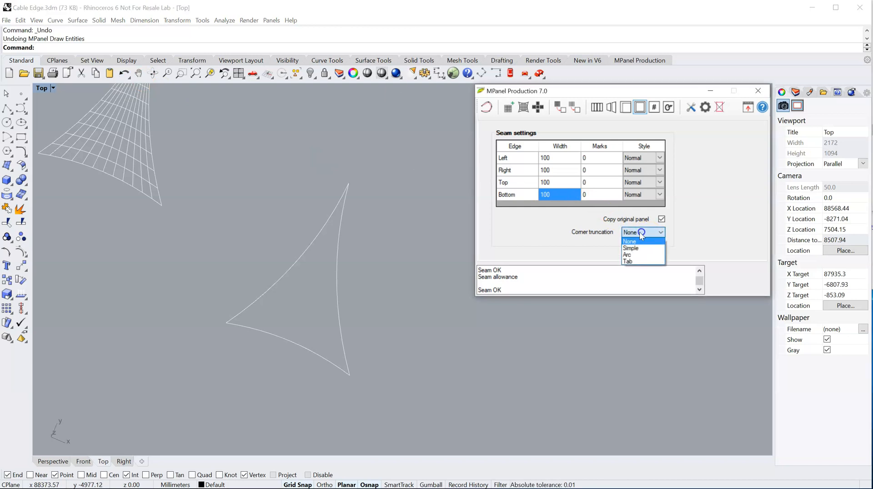
pyautogui.click(637, 250)
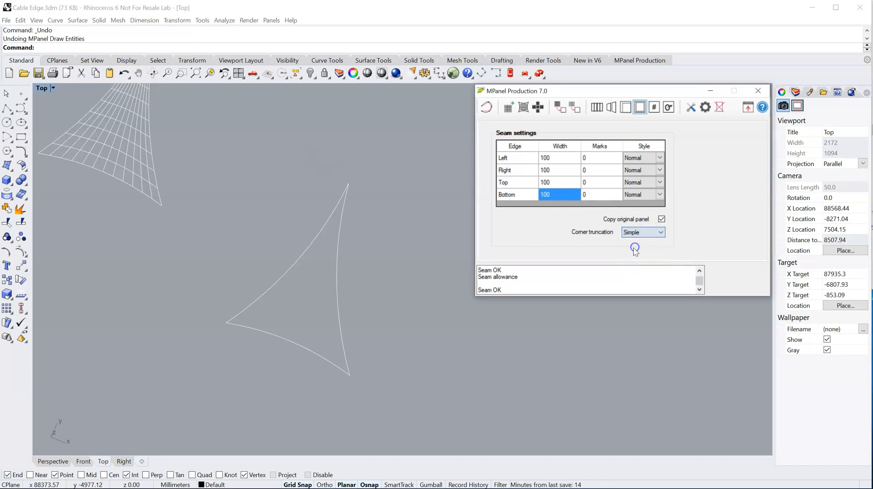
pyautogui.moveTo(376, 269); pyautogui.dragTo(255, 237)
pyautogui.click(640, 108)
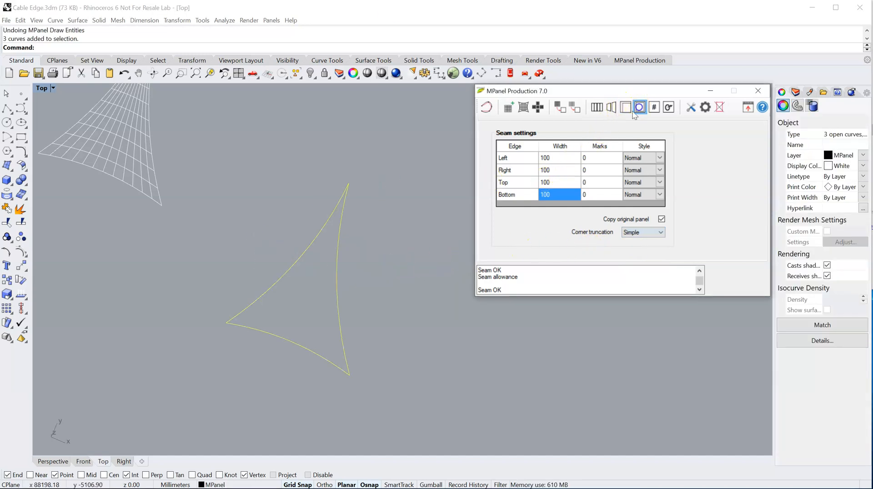
# - Examine how the seam allowance is cut off at each corner of the triangular panel
pyautogui.scroll(5, 351, 181)
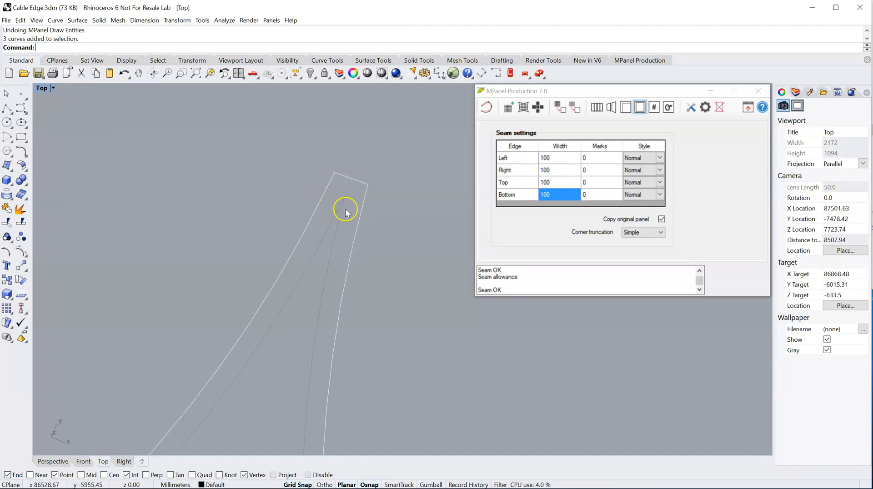
pyautogui.scroll(-4, 334, 150)
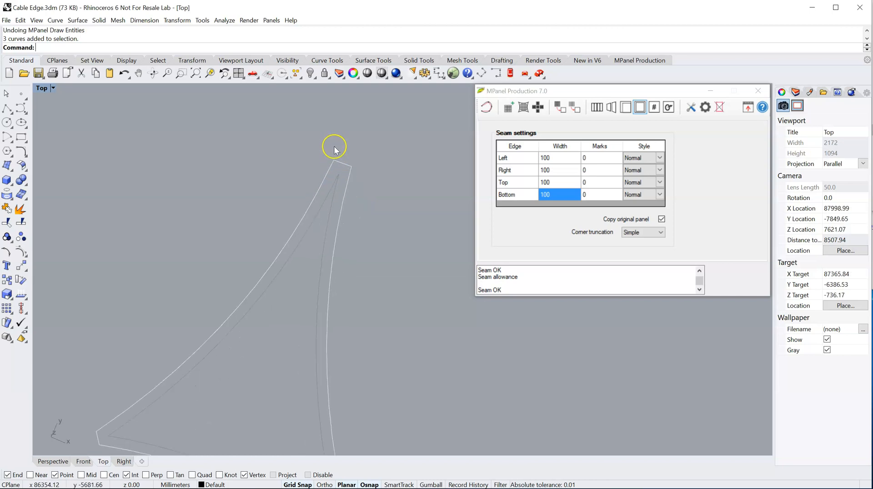
pyautogui.scroll(-5, 329, 150)
pyautogui.scroll(3, 283, 294)
pyautogui.scroll(5, 226, 309)
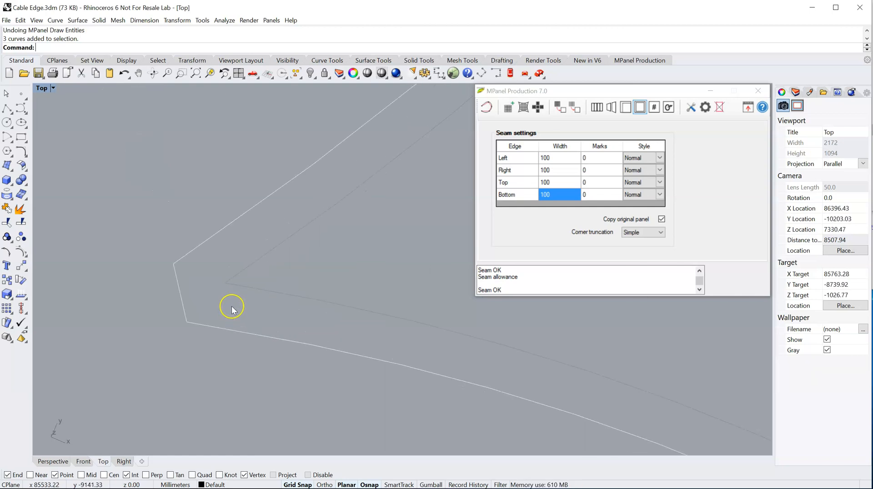
pyautogui.scroll(-3, 176, 286)
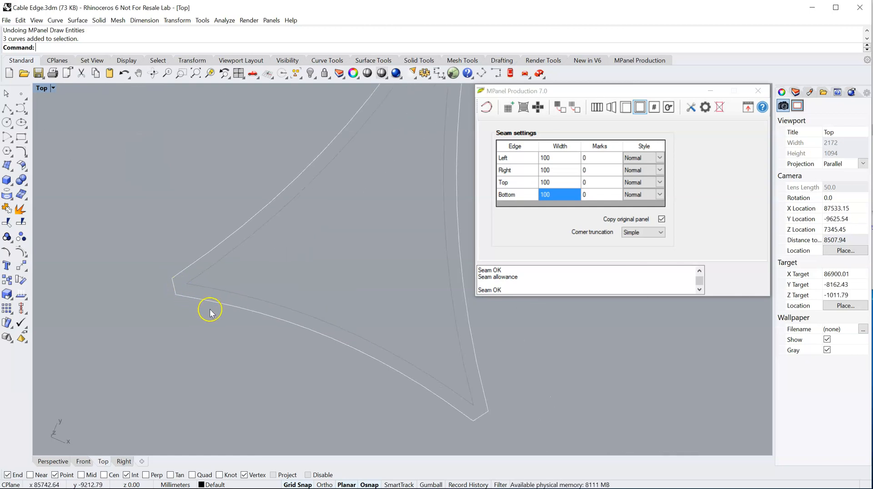
pyautogui.scroll(4, 429, 395)
pyautogui.scroll(-5, 418, 395)
pyautogui.scroll(2, 377, 317)
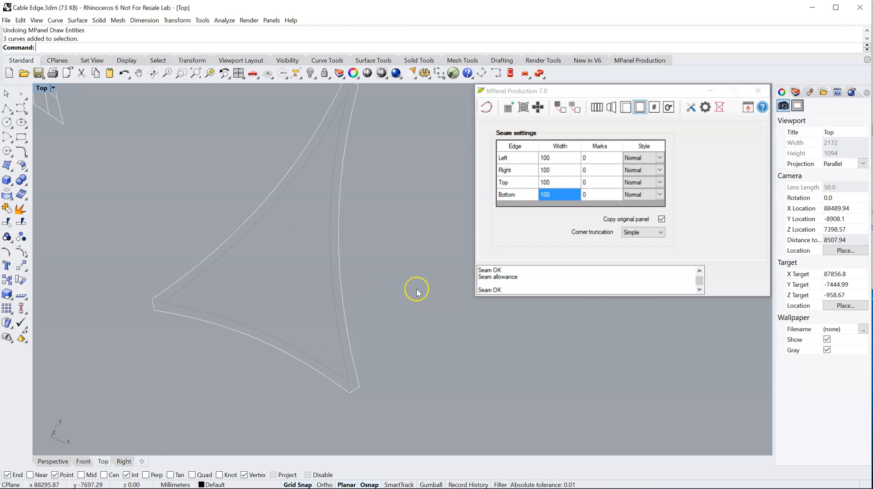
pyautogui.click(643, 233)
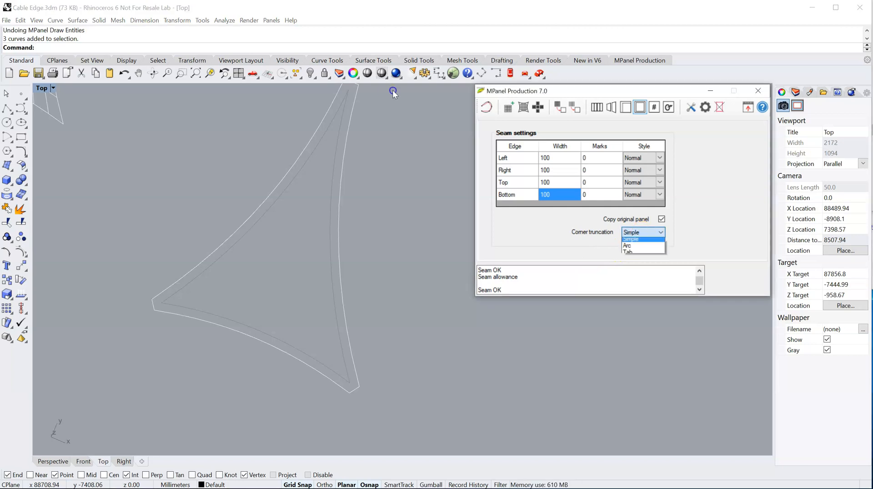
pyautogui.click(573, 253)
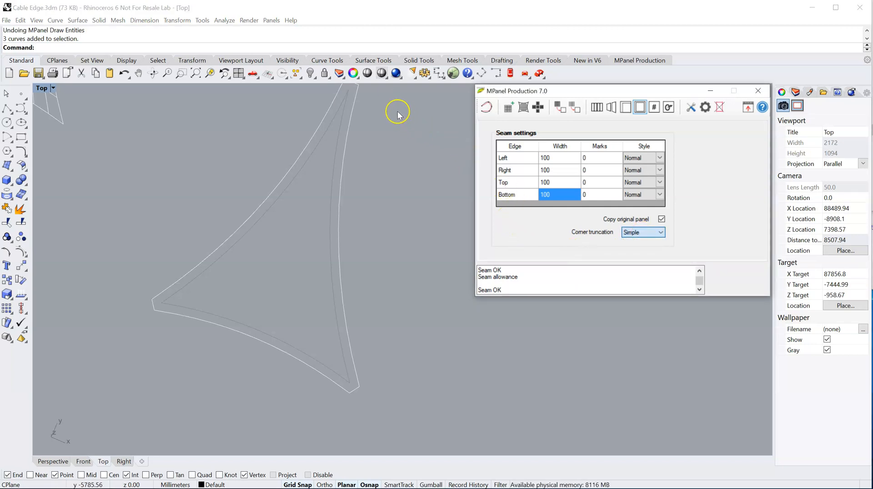
# - Set the world Top view and move the last, nearly rectangular four-sided panel further away from its neighbour
pyautogui.click(511, 73)
pyautogui.scroll(-10, 78, 263)
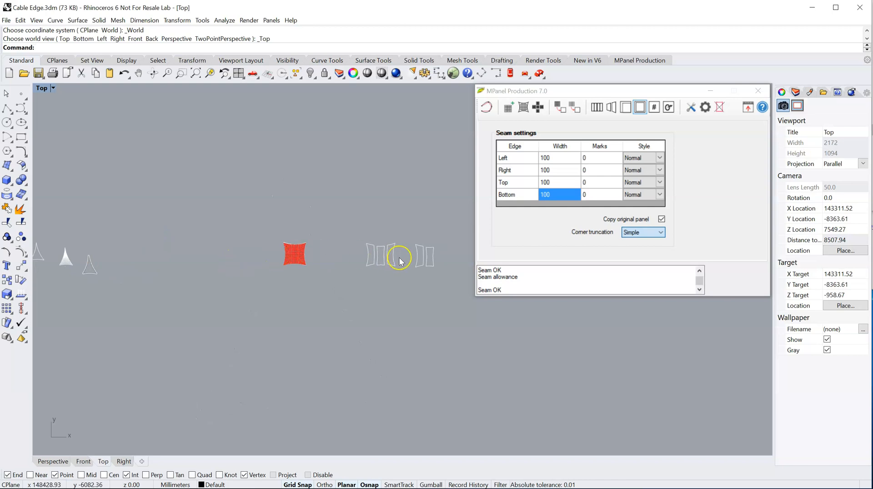
pyautogui.scroll(6, 449, 253)
pyautogui.scroll(3, 448, 257)
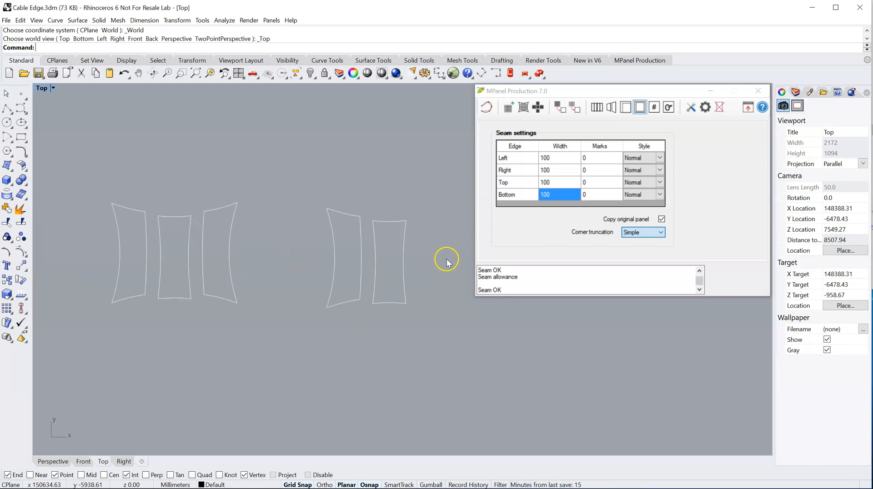
pyautogui.scroll(1, 441, 264)
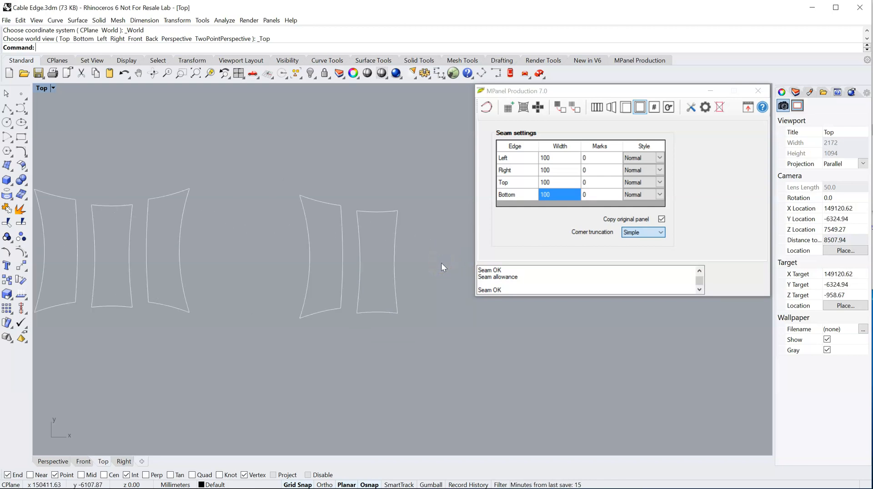
pyautogui.scroll(2, 423, 268)
pyautogui.scroll(-1, 421, 268)
pyautogui.scroll(1, 377, 298)
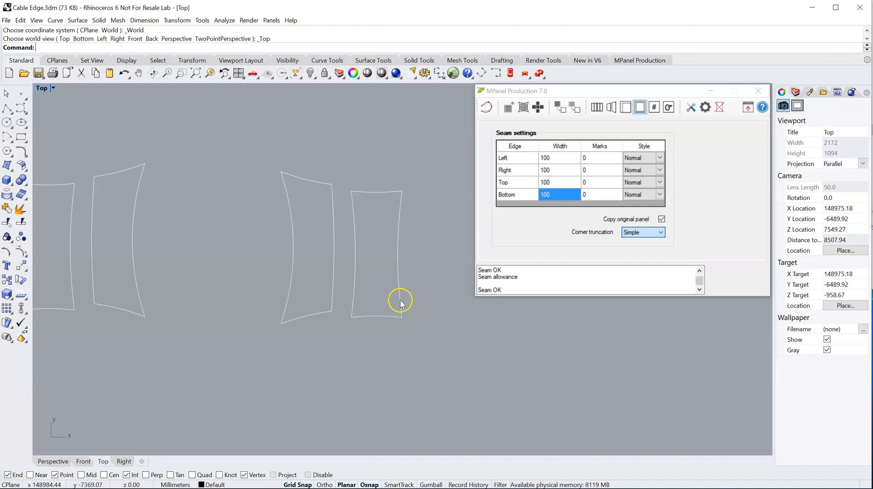
pyautogui.click(376, 280)
pyautogui.moveTo(398, 275); pyautogui.dragTo(435, 271)
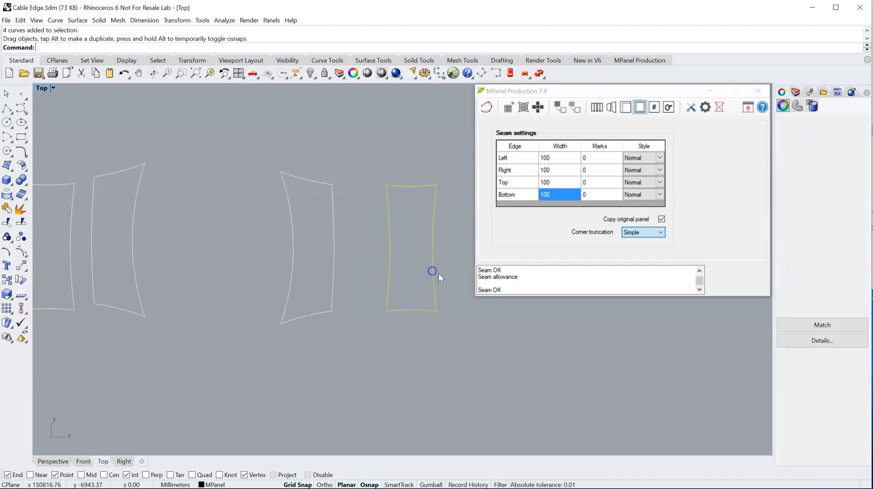
pyautogui.scroll(2, 461, 266)
pyautogui.scroll(-2, 242, 281)
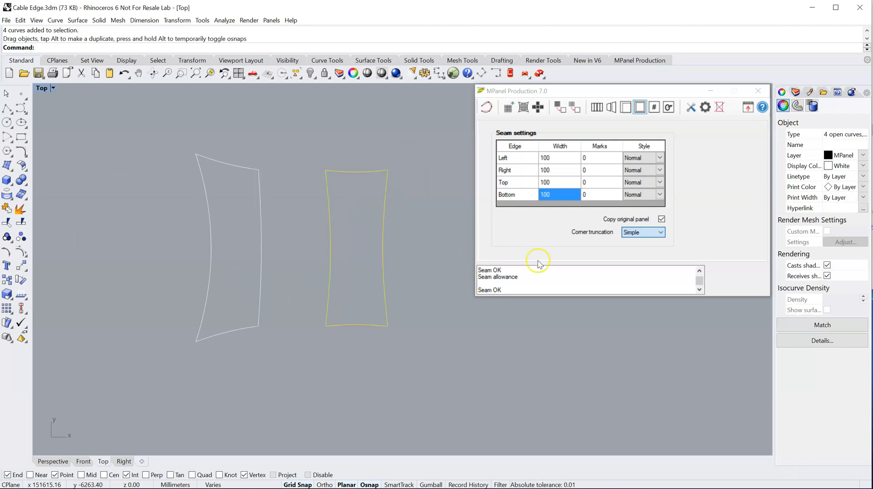
# - Set the seam's corner truncation to Arc
pyautogui.click(657, 232)
pyautogui.click(652, 232)
pyautogui.click(645, 233)
pyautogui.click(645, 233)
pyautogui.click(644, 233)
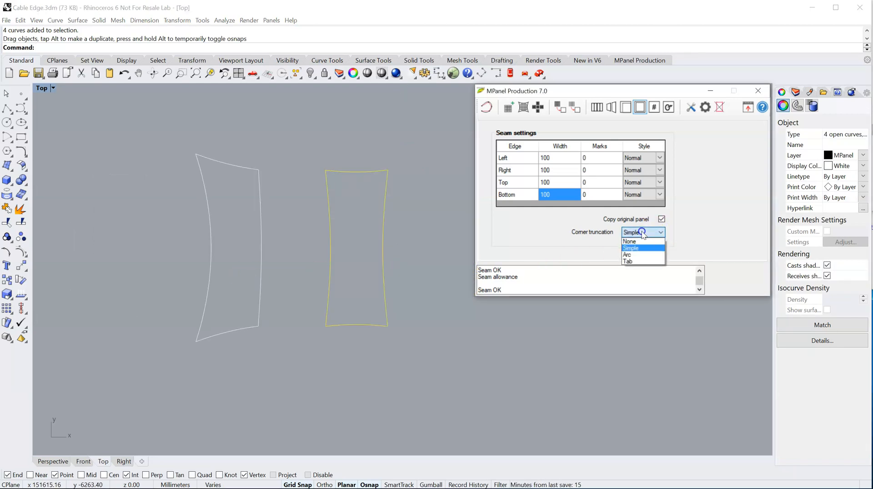
pyautogui.click(630, 255)
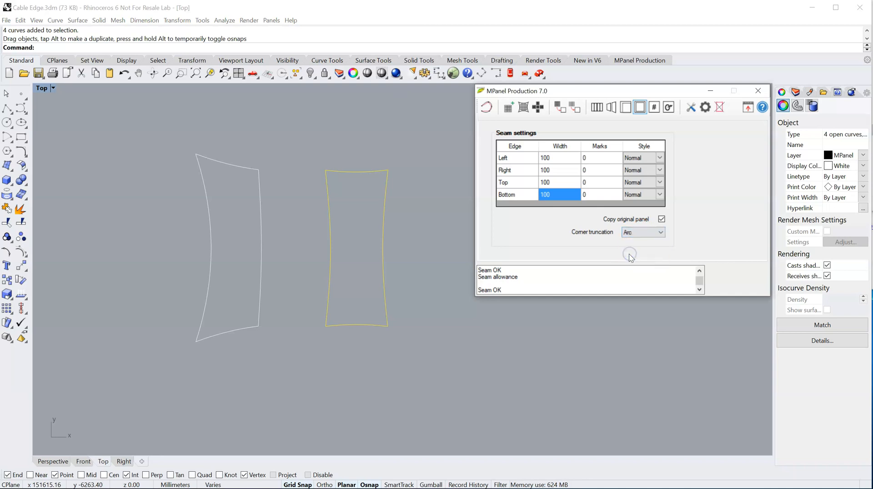
# - Add the 100 mm seam allowance with arc corners to both the slanted and the nearly rectangular panel
pyautogui.click(441, 259)
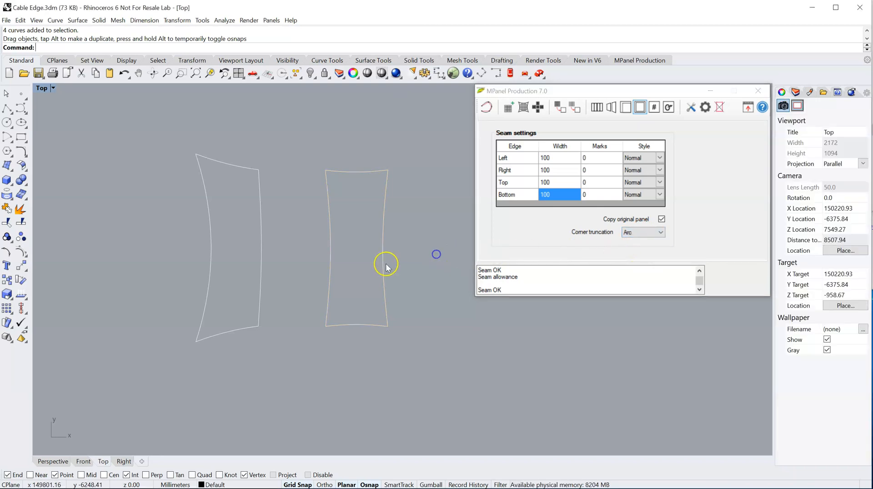
pyautogui.moveTo(413, 279); pyautogui.dragTo(189, 184)
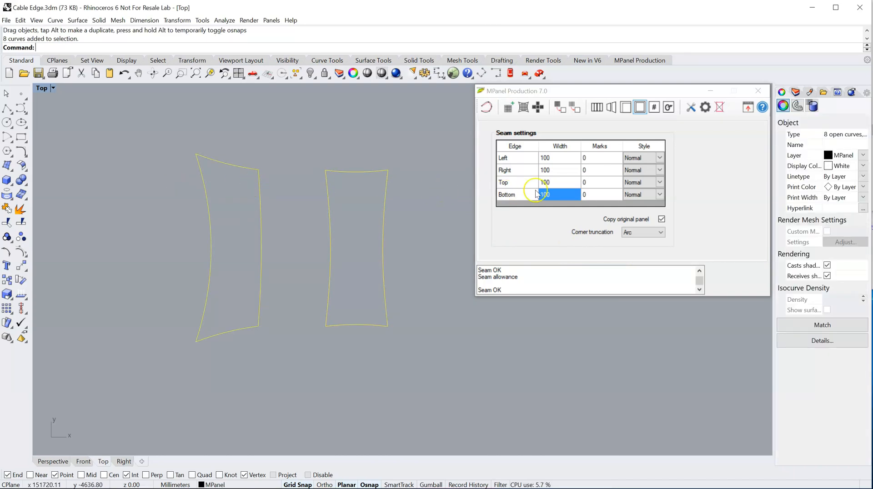
pyautogui.click(638, 237)
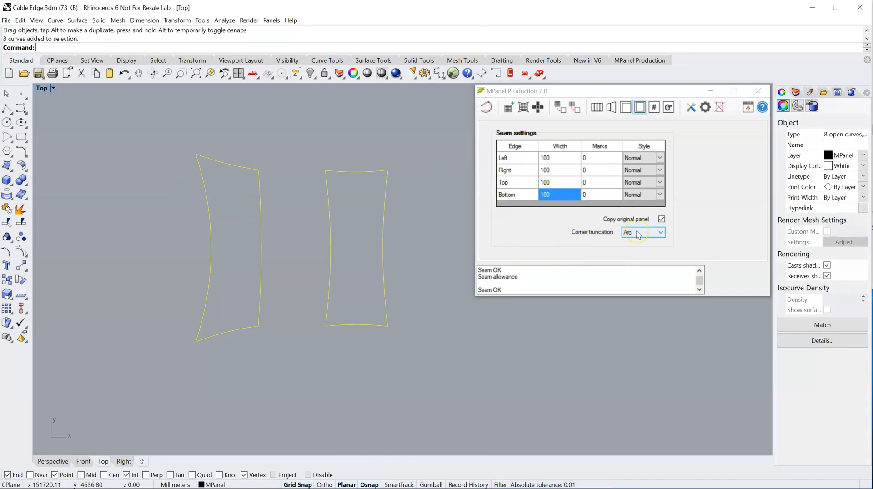
pyautogui.click(640, 109)
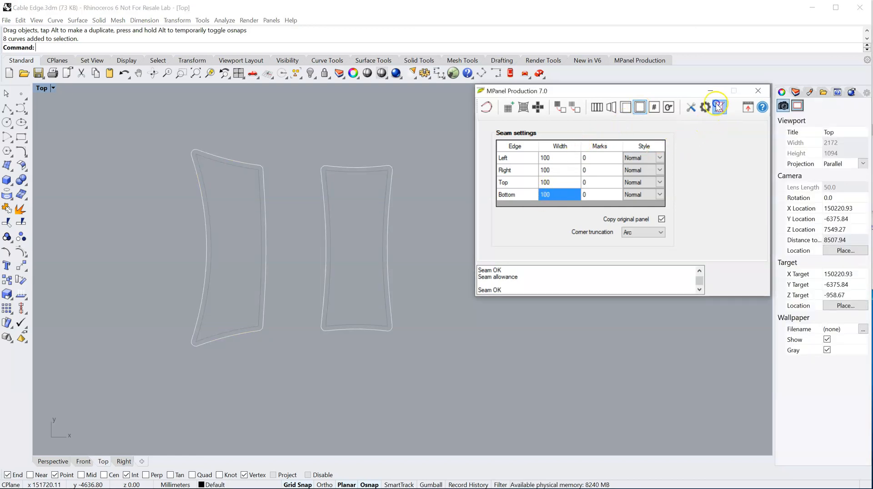
# - Inspect the arc-shaped corners of the seam allowance on the two four-sided panels
pyautogui.scroll(5, 326, 339)
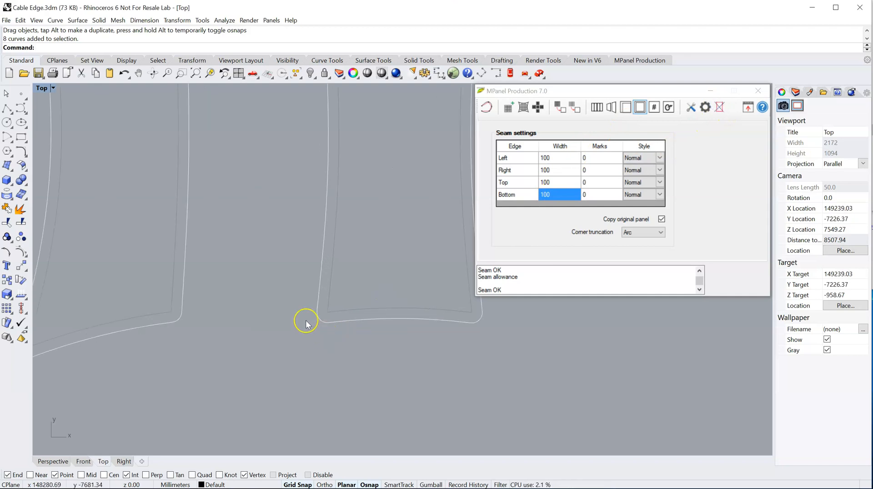
pyautogui.scroll(4, 146, 306)
pyautogui.scroll(-5, 359, 326)
pyautogui.scroll(-2, 394, 332)
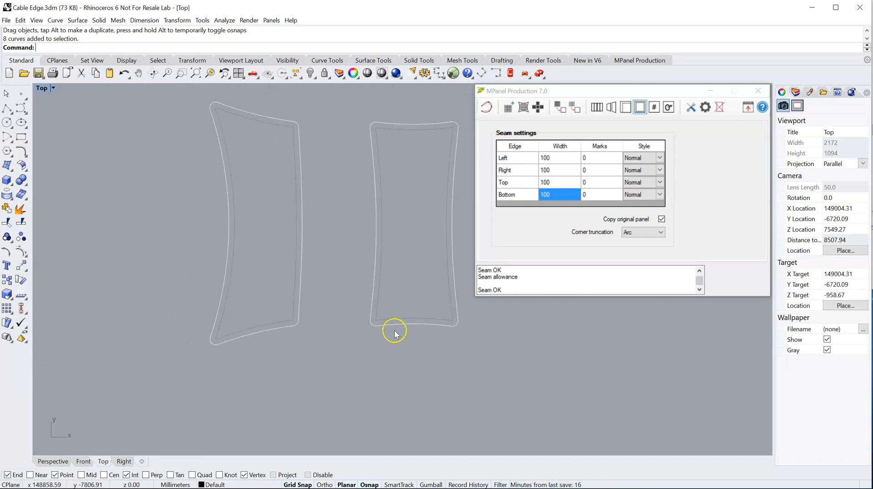
pyautogui.scroll(2, 377, 130)
pyautogui.scroll(-2, 377, 130)
pyautogui.scroll(1, 263, 146)
# - Mirror a copy of the nearly rectangular panel and its seam allowance across a vertical line between the two panels
pyautogui.click(323, 248)
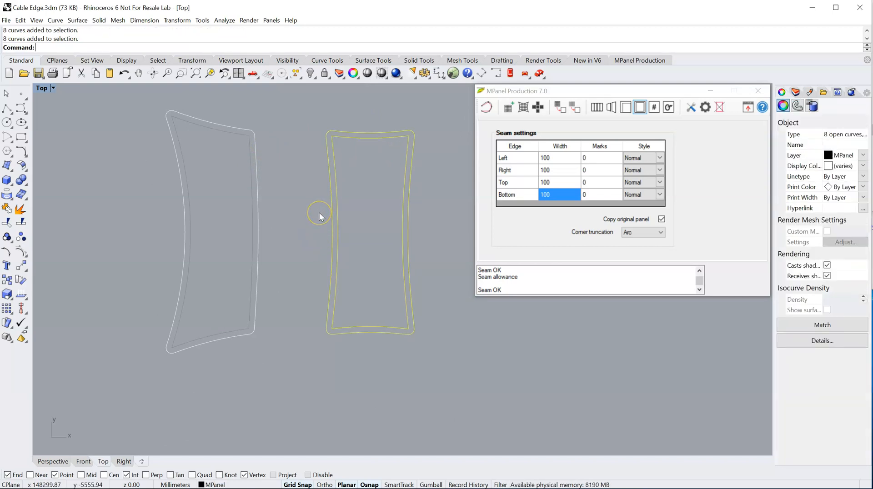
pyautogui.click(318, 152)
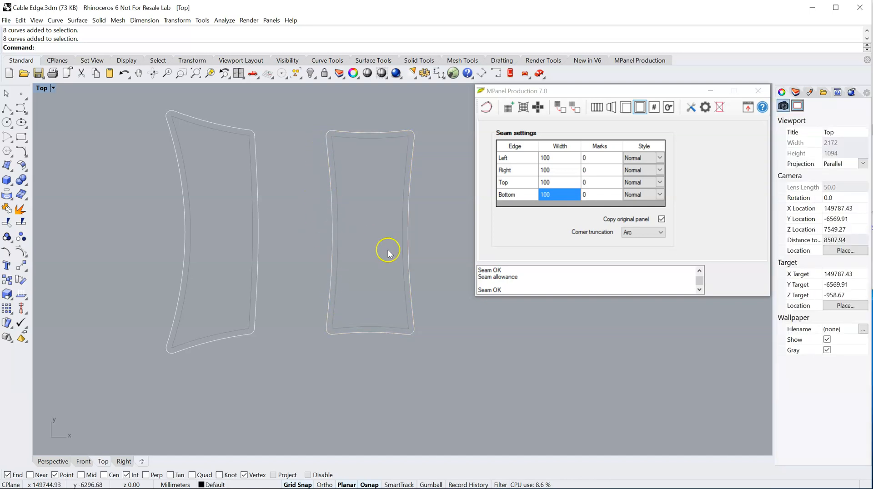
pyautogui.click(321, 220)
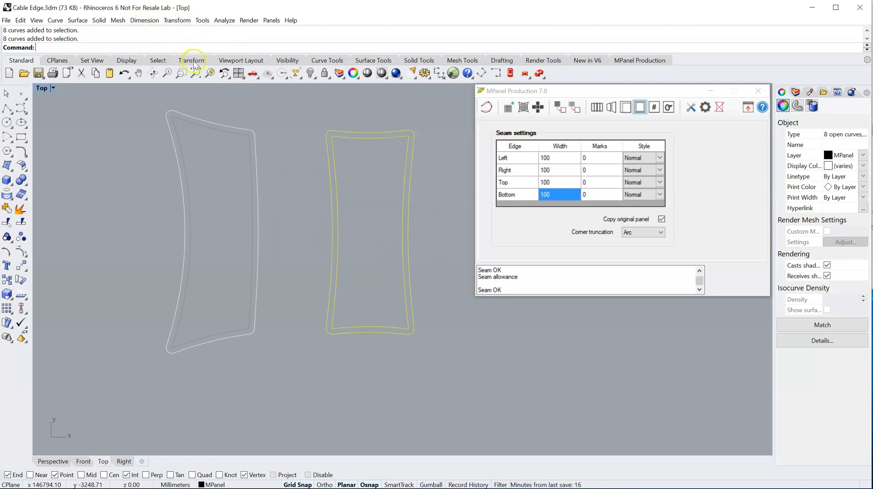
pyautogui.write('Mirror')
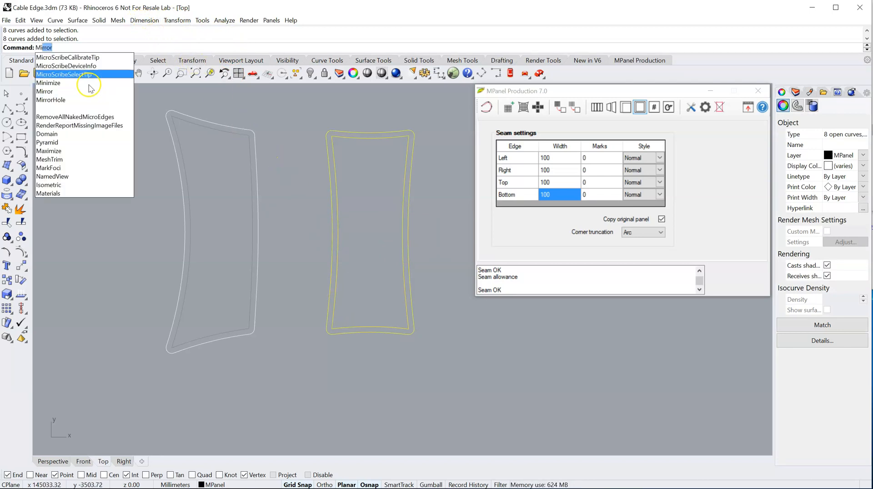
pyautogui.click(57, 91)
pyautogui.click(286, 108)
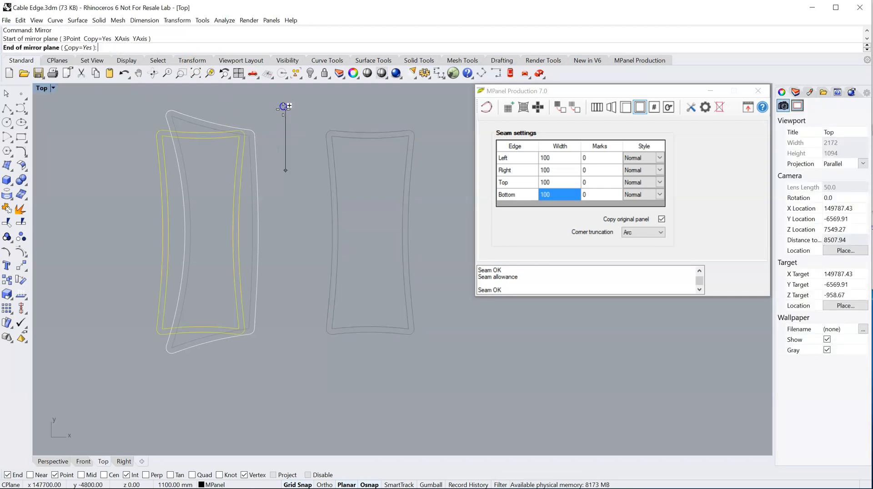
pyautogui.click(285, 390)
# - Move the mirrored panel copy so its lower-right inner corner snaps onto the slanted panel's matching inner corner
pyautogui.click(239, 293)
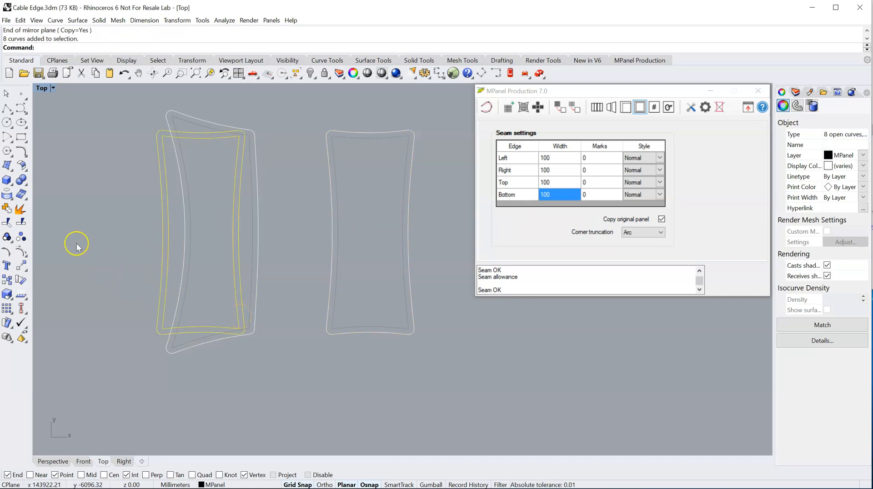
pyautogui.click(7, 280)
pyautogui.scroll(5, 234, 337)
pyautogui.click(240, 326)
pyautogui.scroll(3, 269, 329)
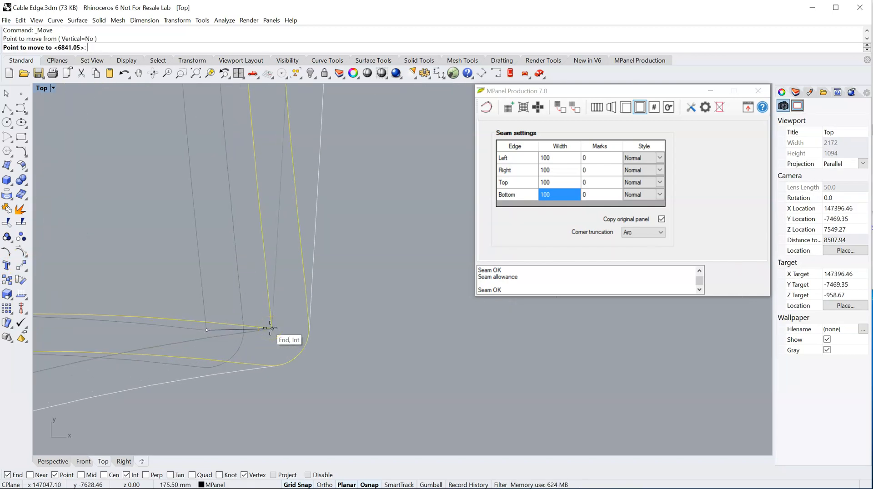
pyautogui.click(272, 328)
# - Examine how the arc-shaped seam corners of the two overlapping panels compare at the shared lower-right corner
pyautogui.scroll(-3, 418, 350)
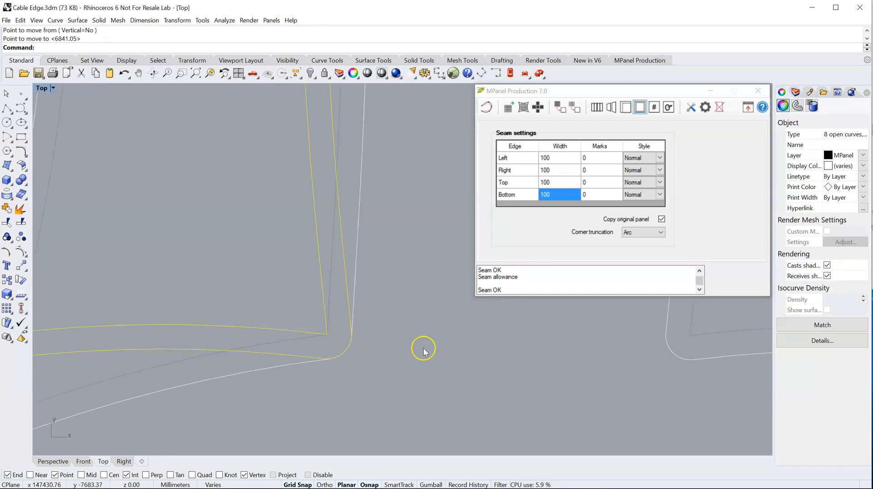
pyautogui.scroll(2, 364, 353)
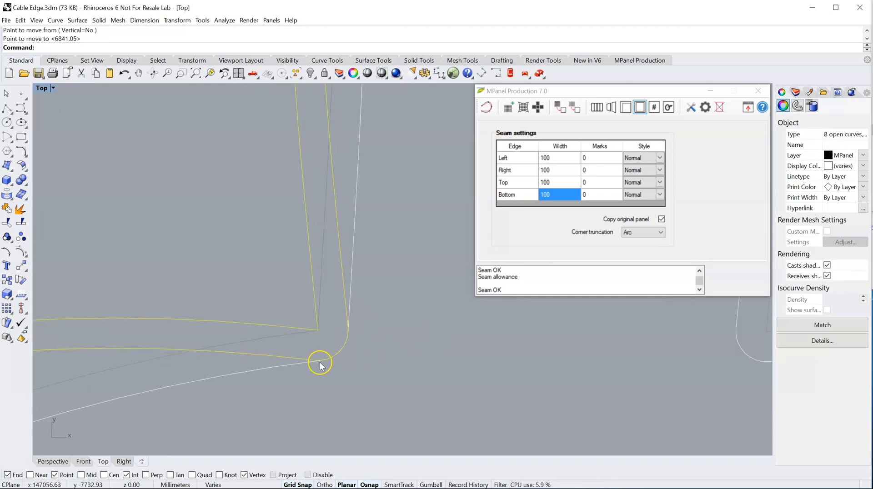
pyautogui.click(308, 384)
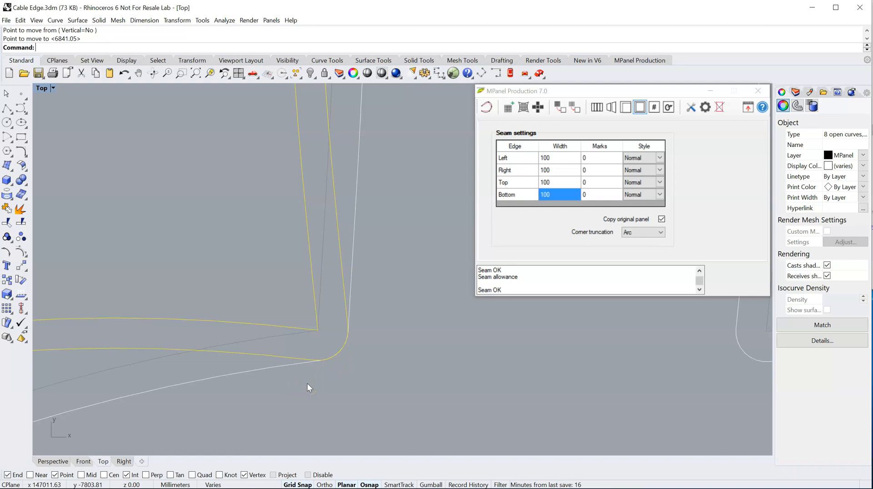
pyautogui.moveTo(307, 384)
pyautogui.mouseDown()
pyautogui.moveTo(335, 351)
pyautogui.moveTo(342, 313)
pyautogui.moveTo(326, 344)
pyautogui.moveTo(330, 380)
pyautogui.mouseUp()
pyautogui.press('Escape')
pyautogui.scroll(-5, 319, 371)
pyautogui.scroll(-3, 304, 364)
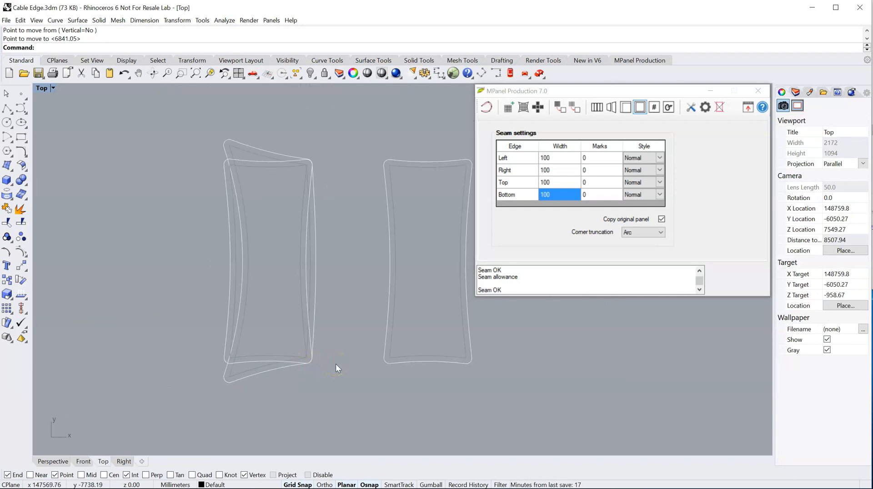
# - Set the seam's corner truncation to Tab
pyautogui.click(644, 234)
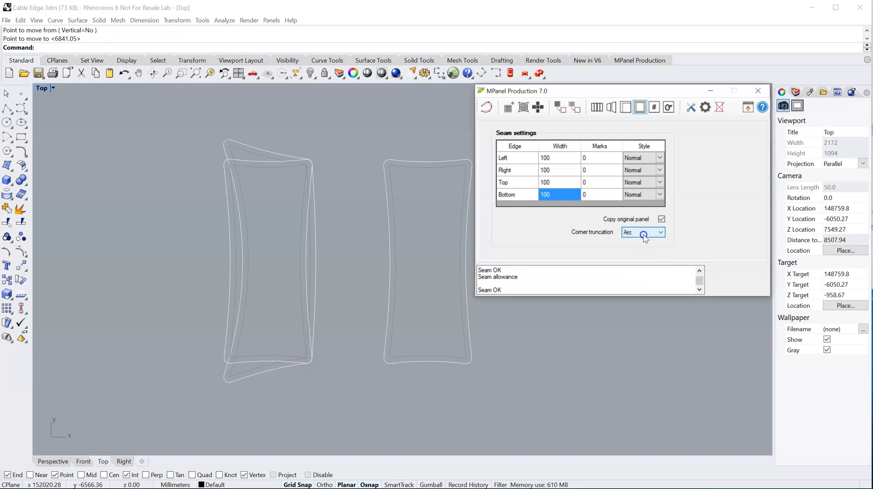
pyautogui.click(641, 235)
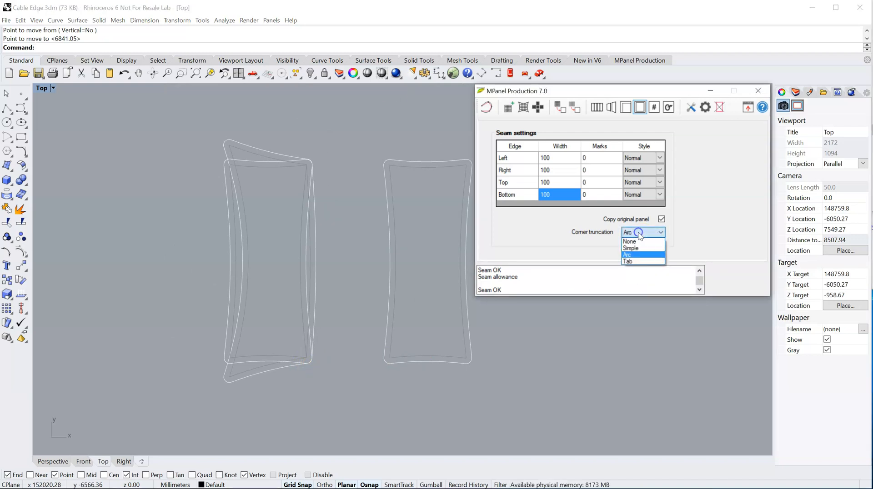
pyautogui.click(629, 263)
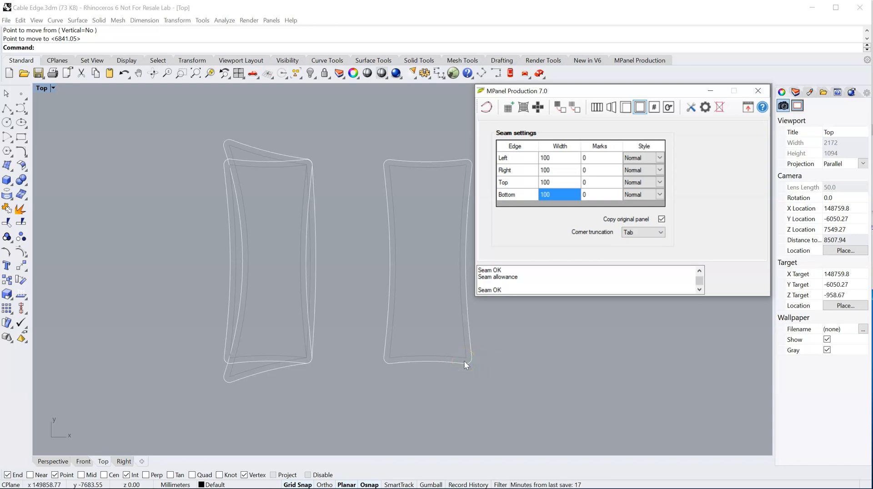
pyautogui.scroll(-5, 472, 356)
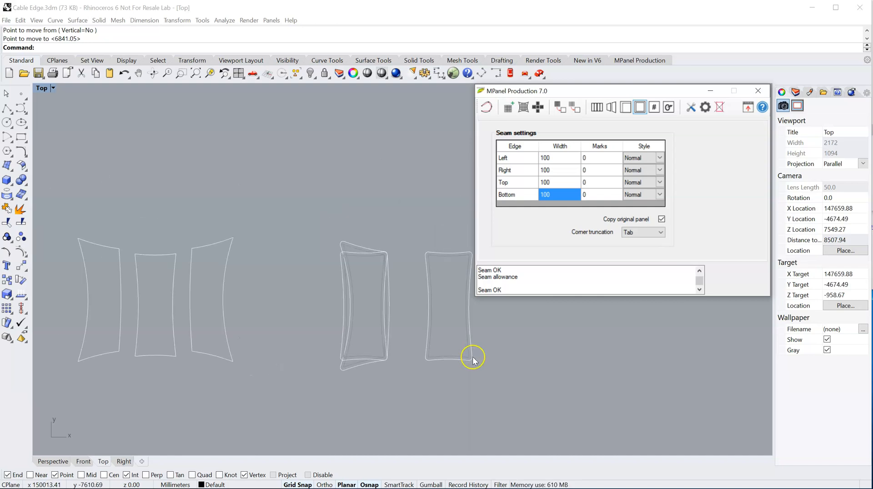